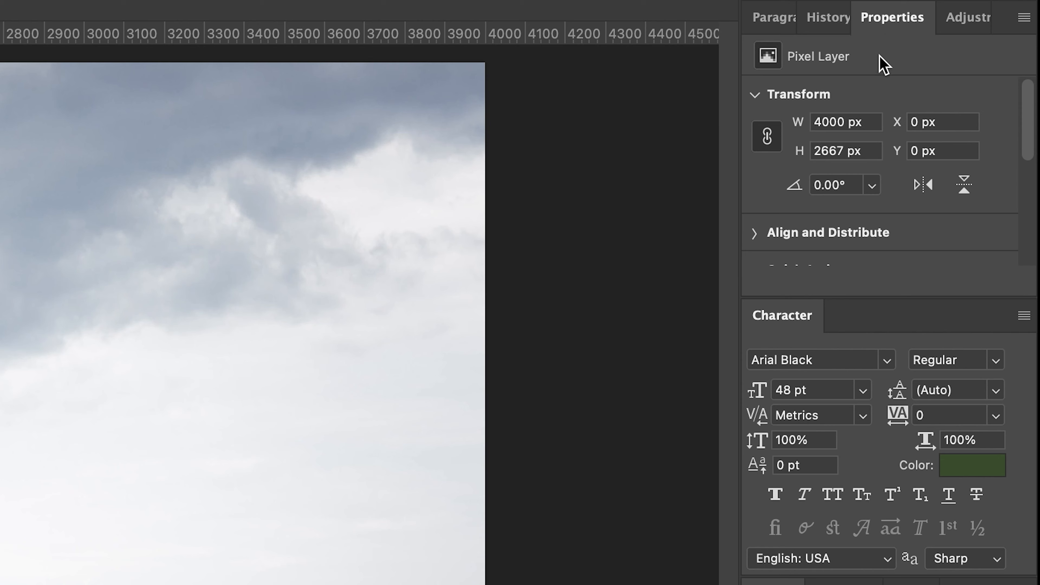
Step: Remove the background from Layer 0 copy, and toggle Layer 0's visibility to check the couple's cutout
click(755, 233)
scroll(823, 223, down, 4)
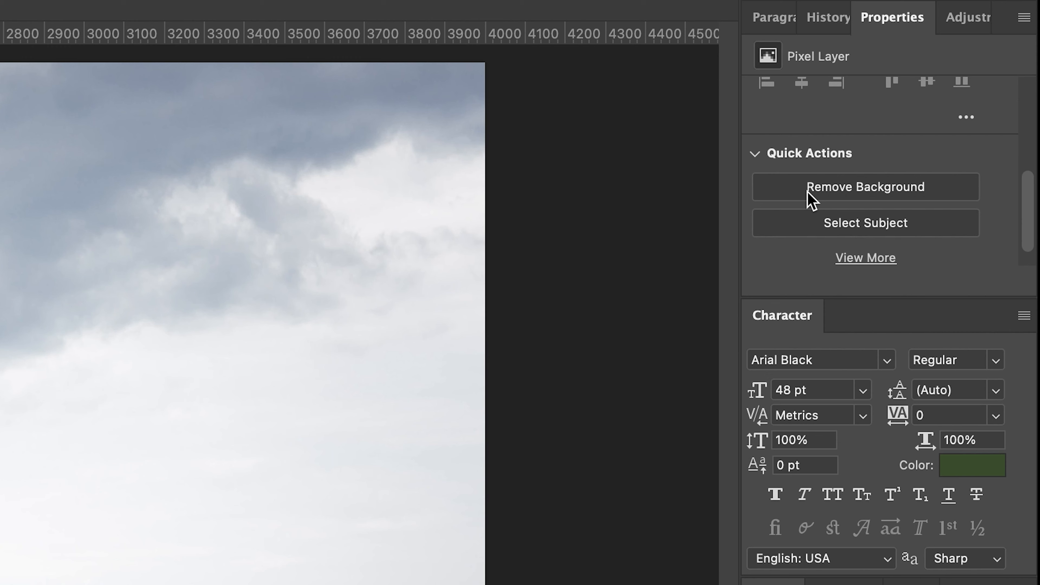
click(825, 191)
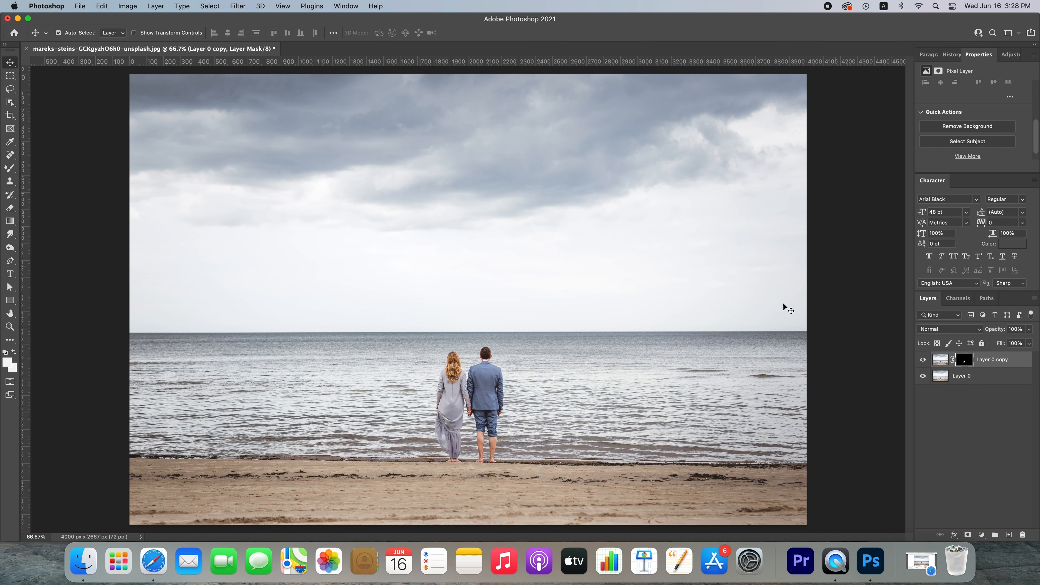
click(923, 376)
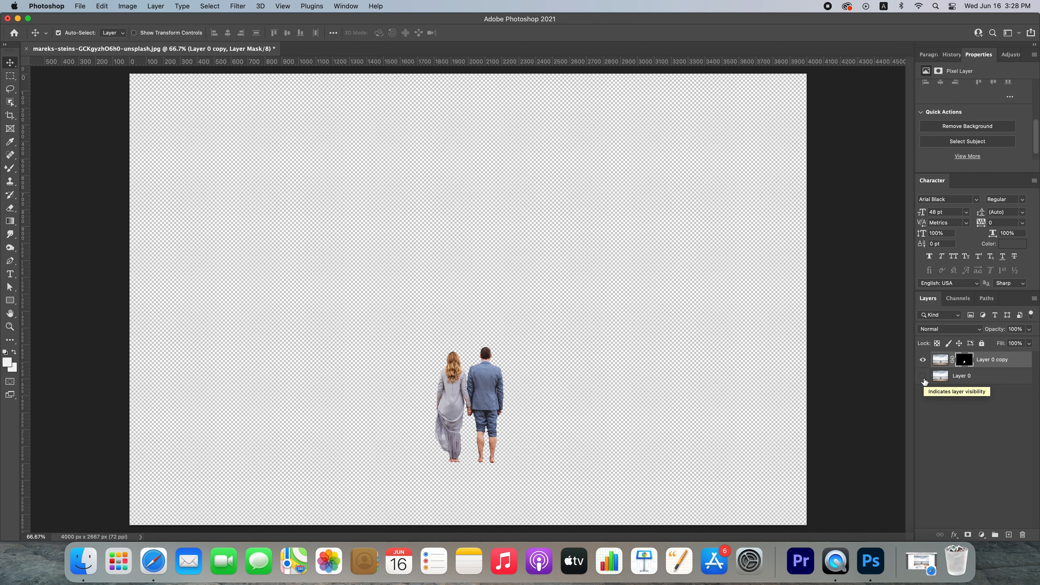
click(923, 378)
Step: Hide Layer 0 copy and load its layer mask as a selection around the couple
click(922, 360)
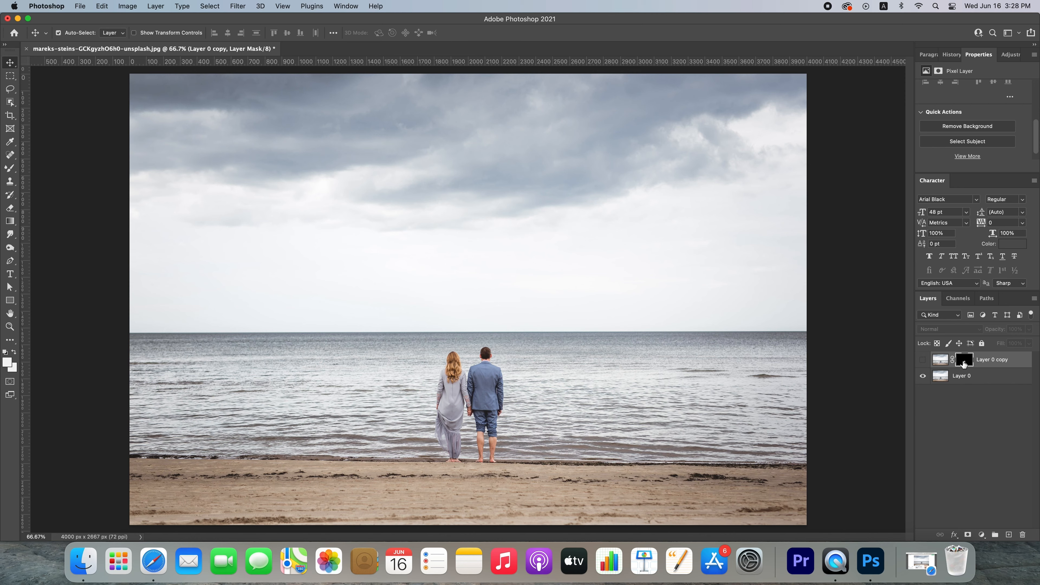
drag(964, 363, 964, 365)
super+click(965, 364)
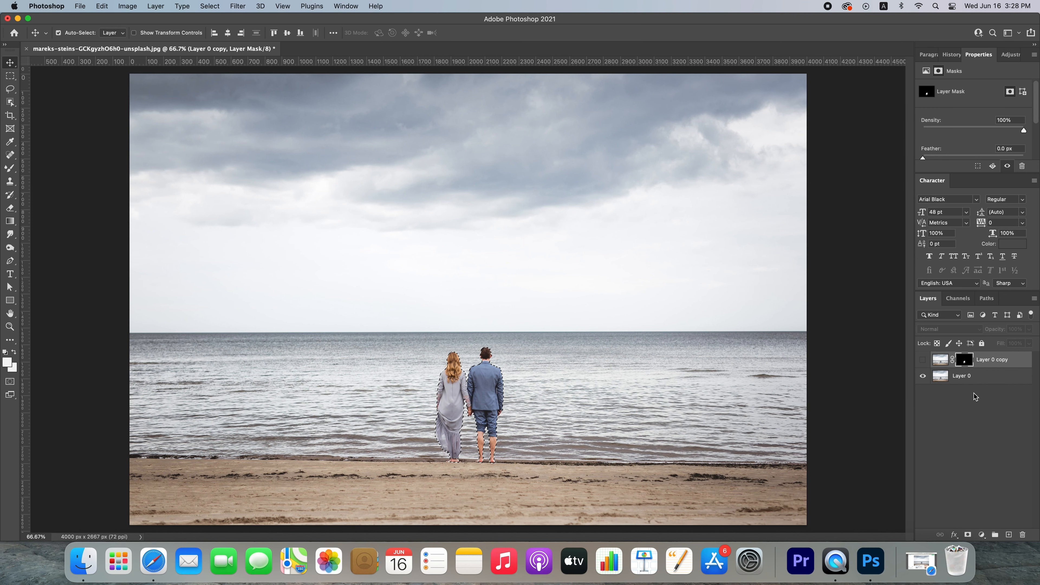
Step: Remove the couple from Layer 0 with Content-Aware Fill, output to a new layer, and clear the selection
click(975, 382)
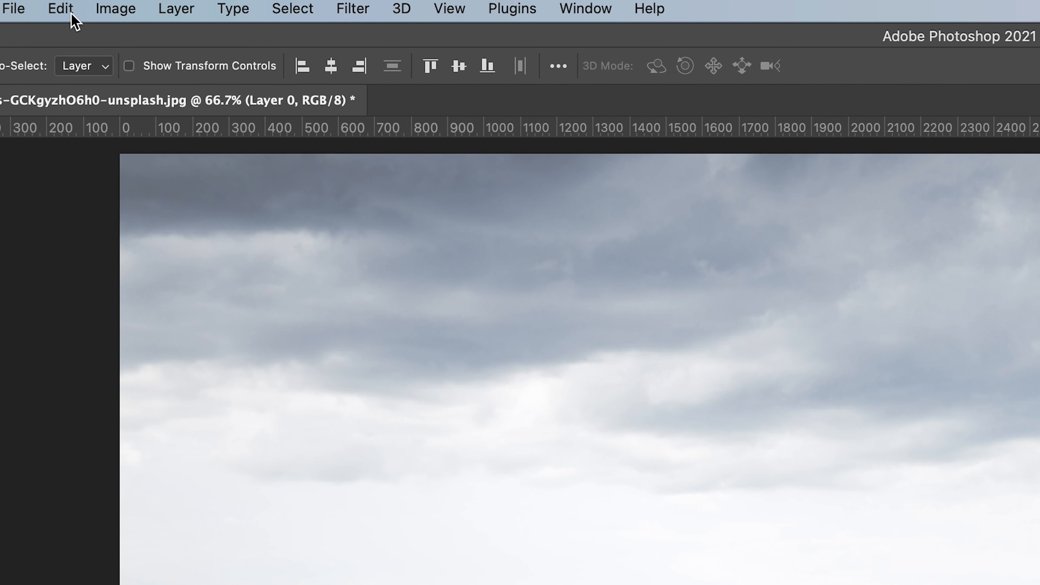
click(102, 6)
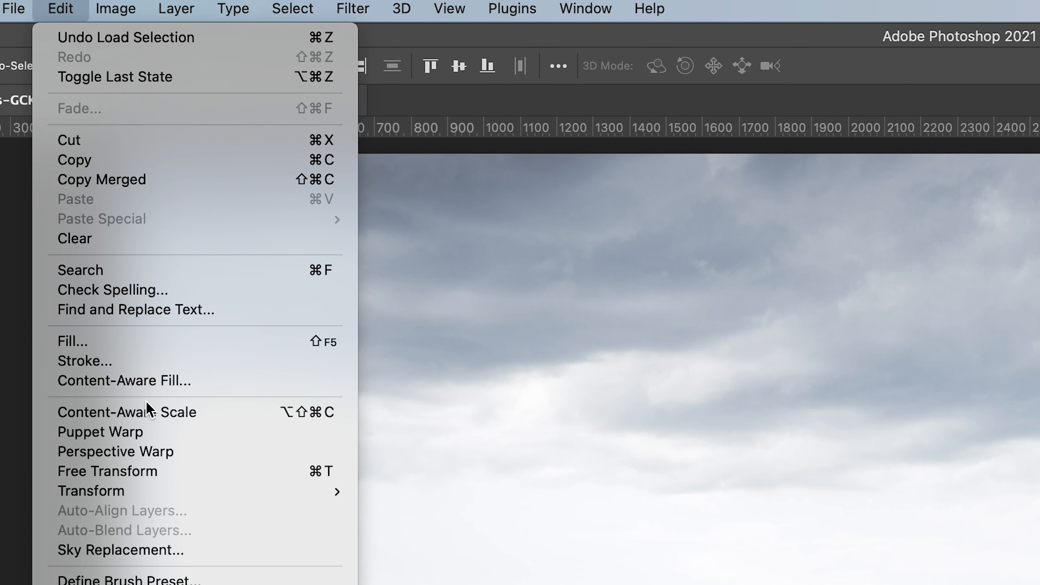
click(133, 381)
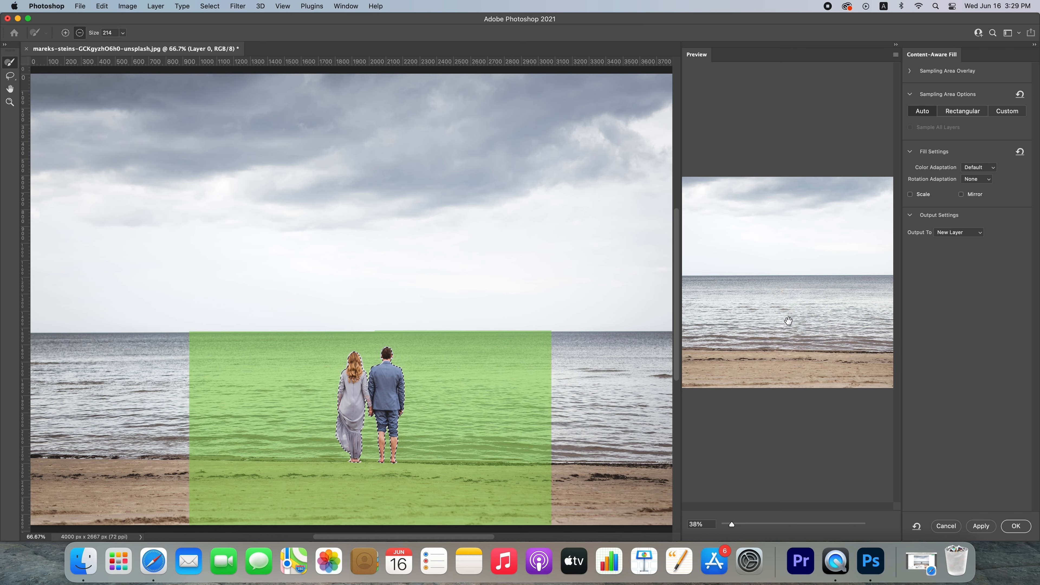
click(1017, 527)
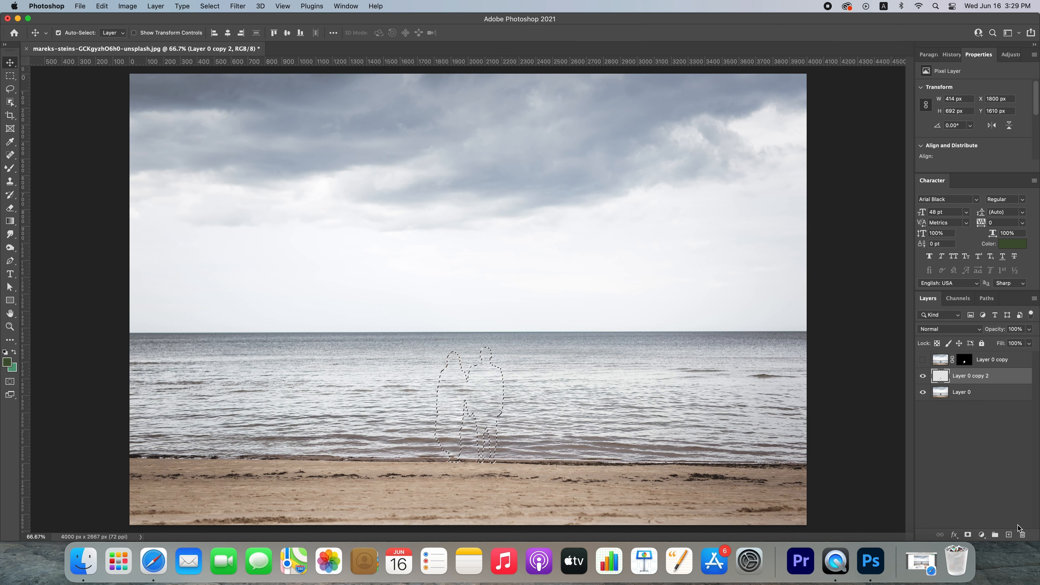
click(210, 6)
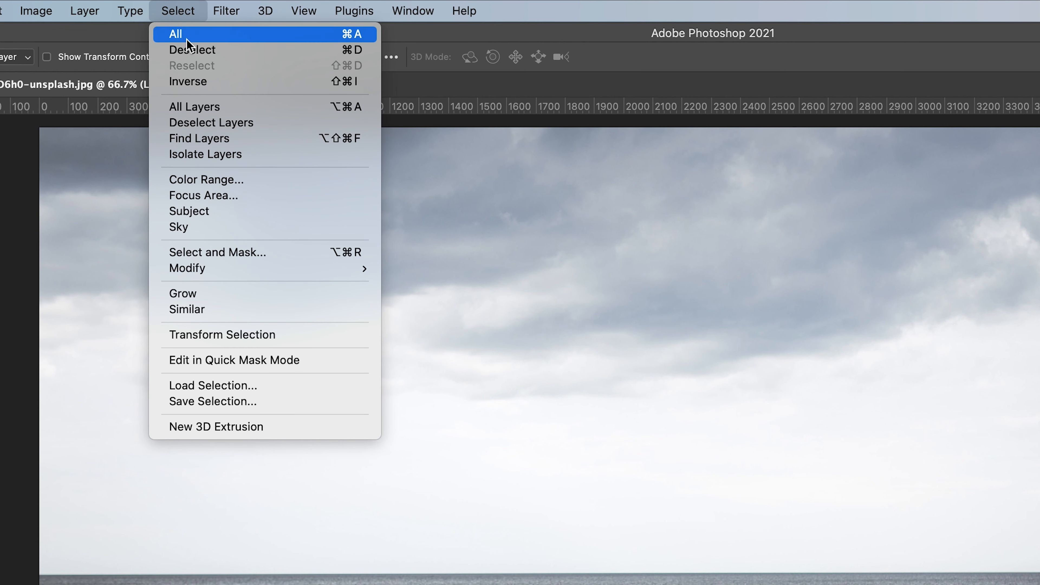
click(186, 50)
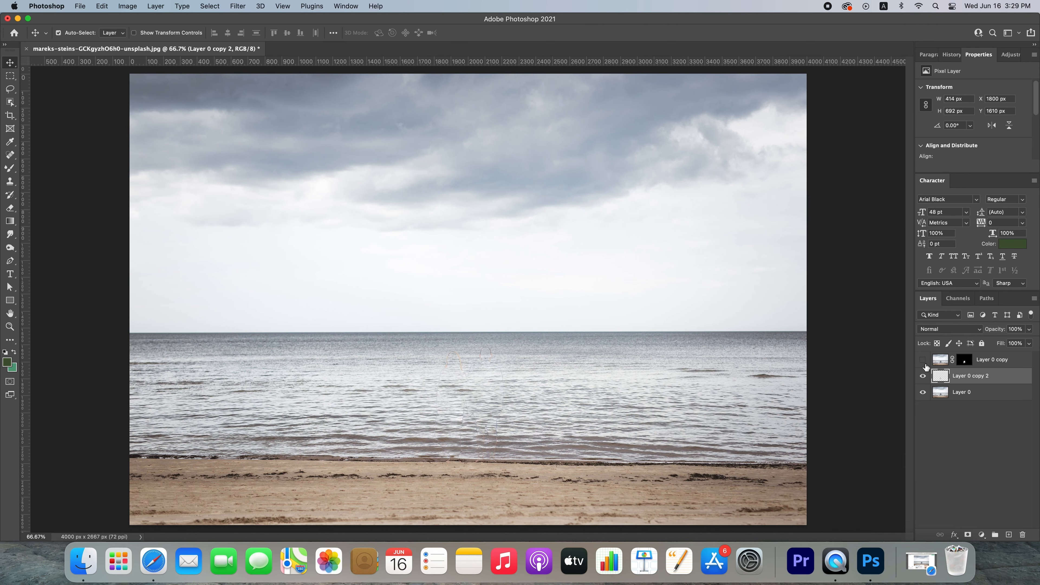
Step: Show Layer 0 copy again and convert it to a smart object
click(923, 359)
click(983, 364)
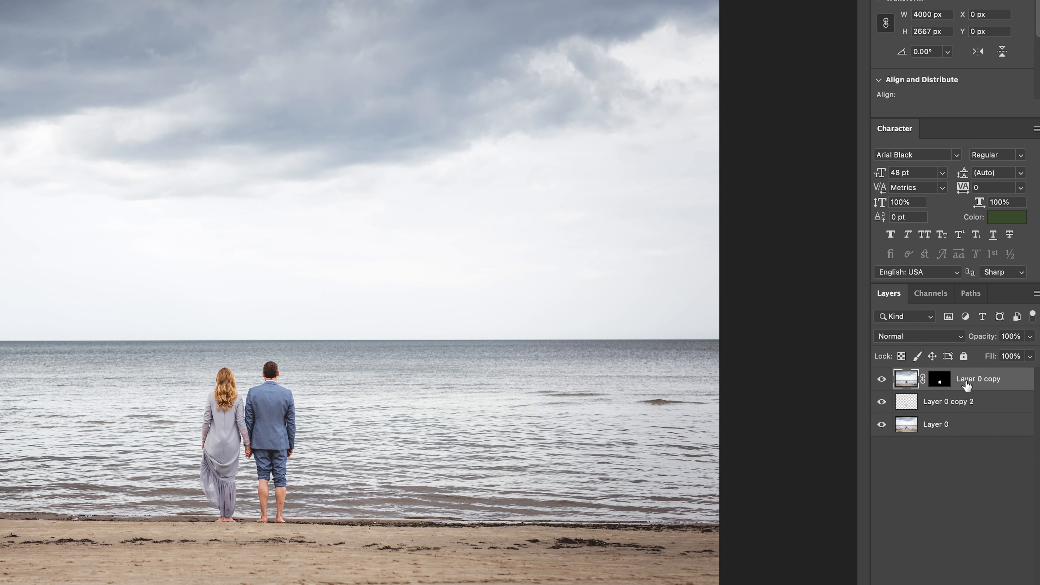
right_click(966, 384)
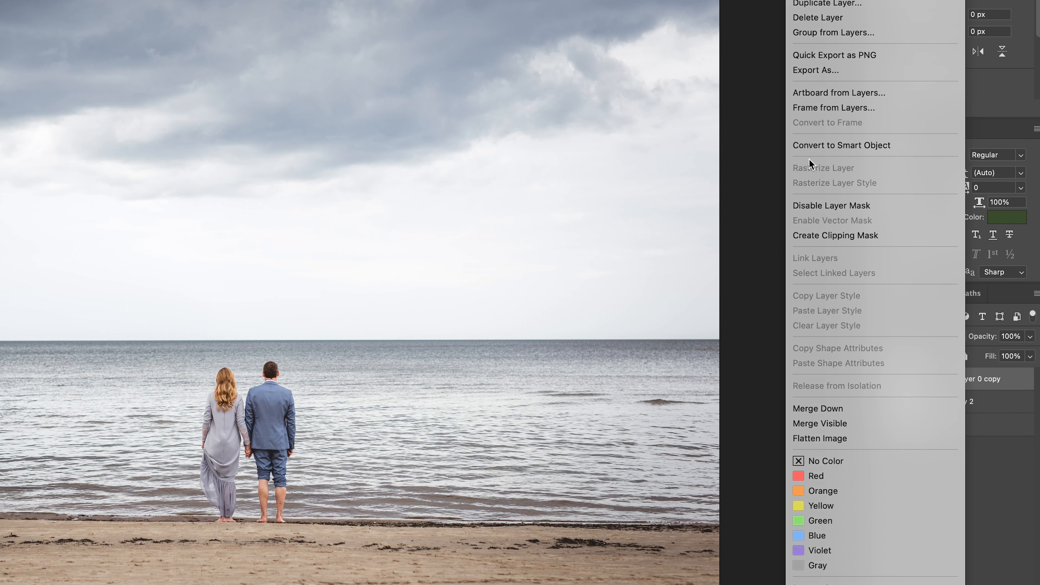
click(817, 146)
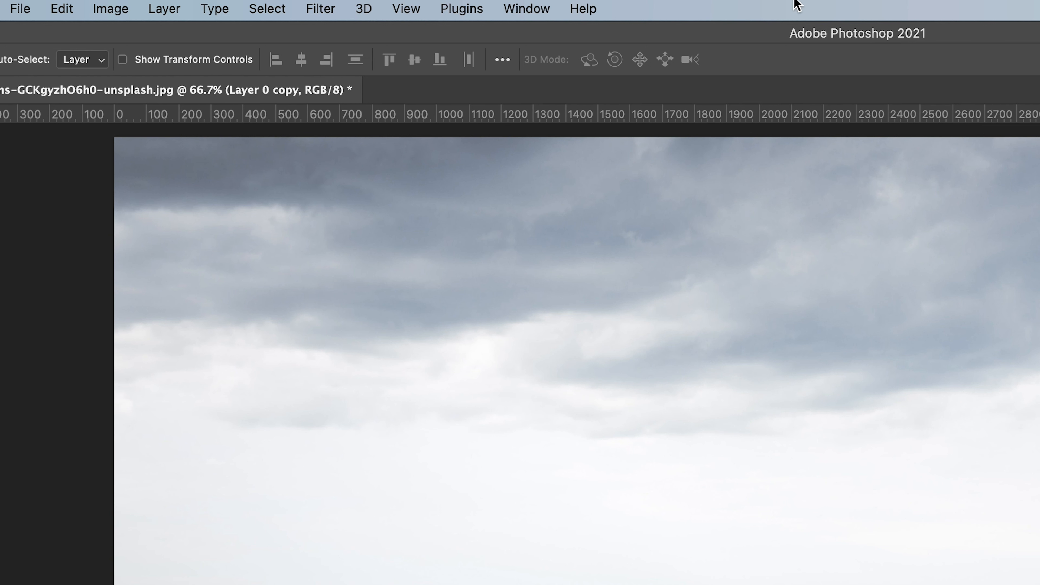
Step: Apply Puppet Warp to the couple, pinning their hips and lower legs and tilting their pinned heads towards each other
click(62, 8)
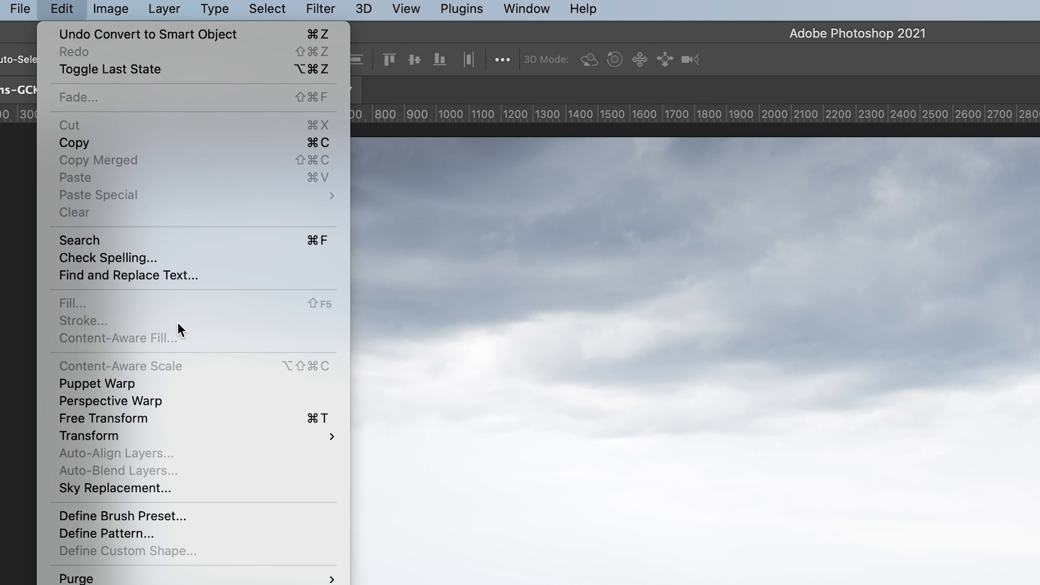
click(113, 383)
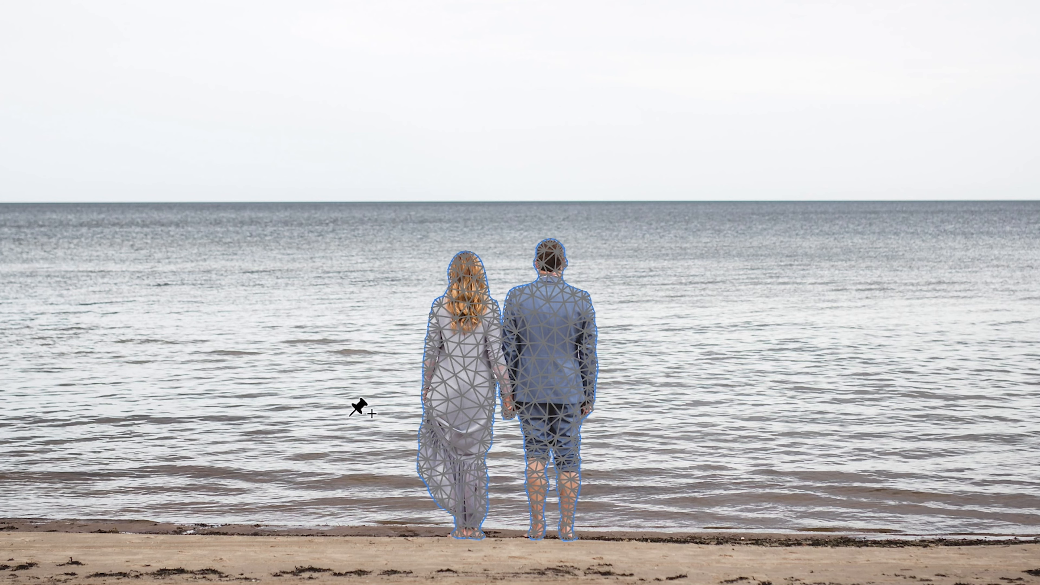
click(449, 394)
click(473, 507)
click(540, 514)
click(568, 515)
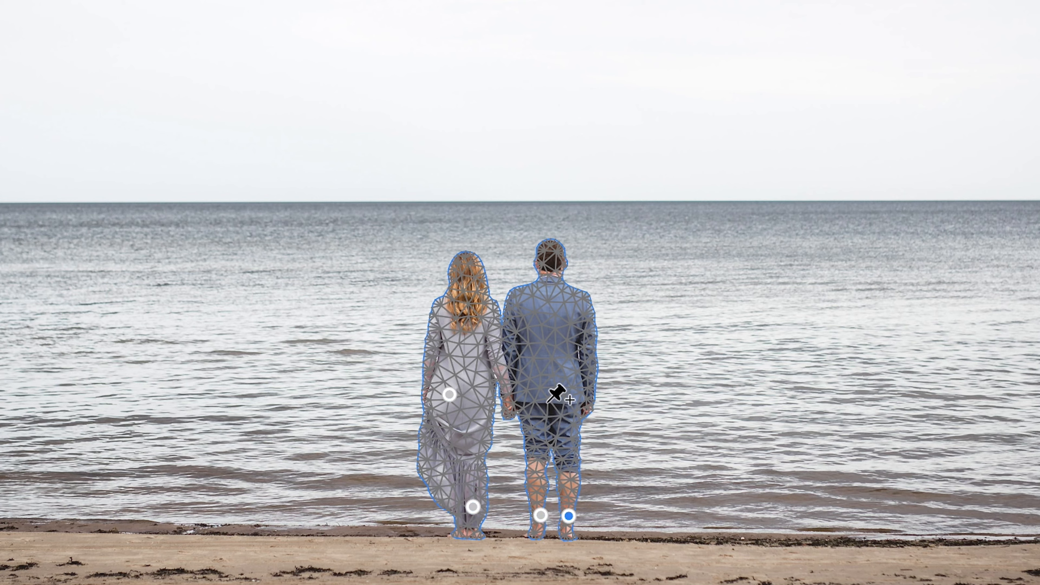
click(546, 392)
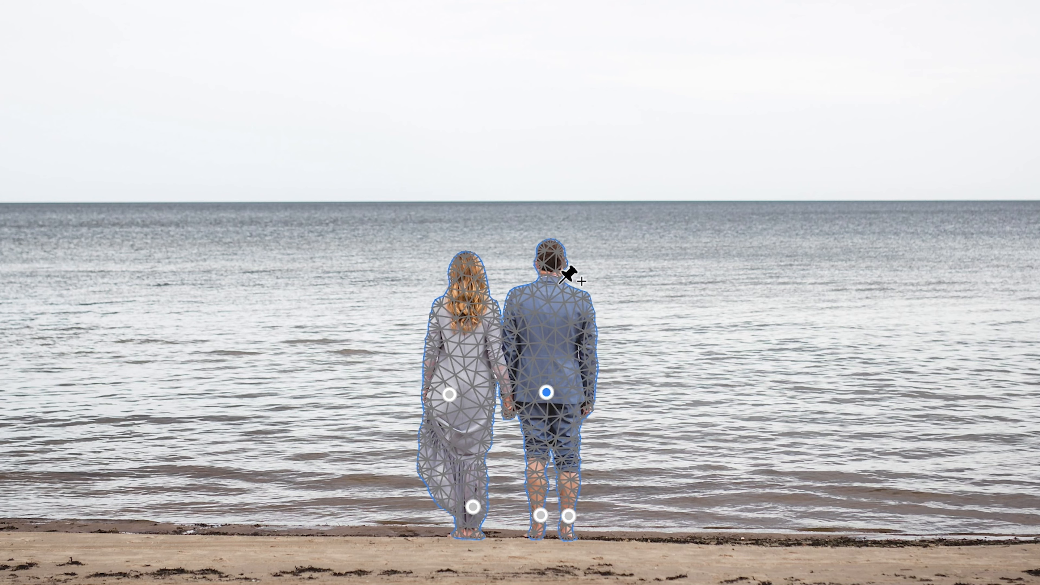
drag(554, 260, 543, 261)
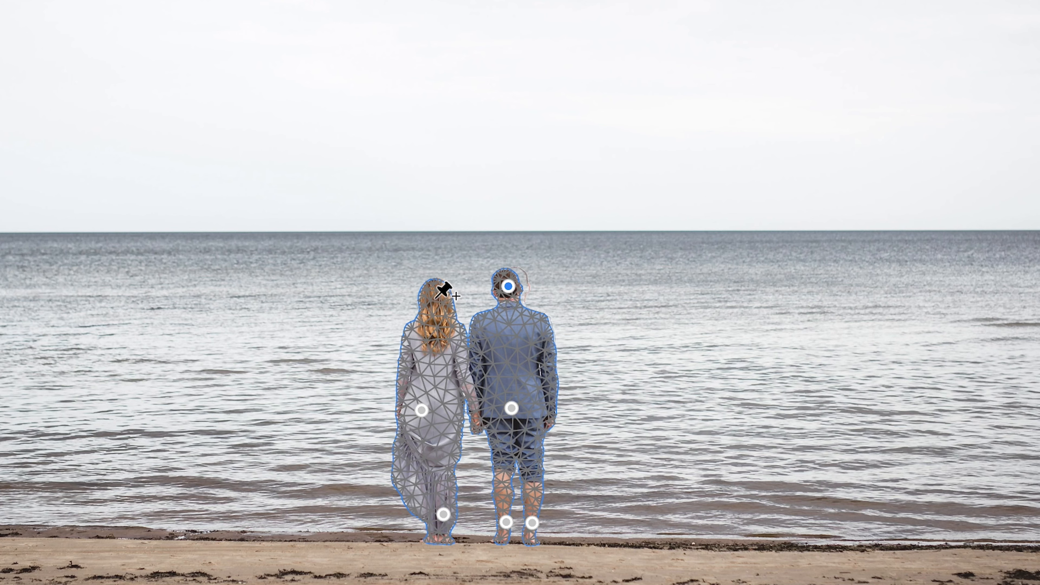
drag(435, 297, 468, 309)
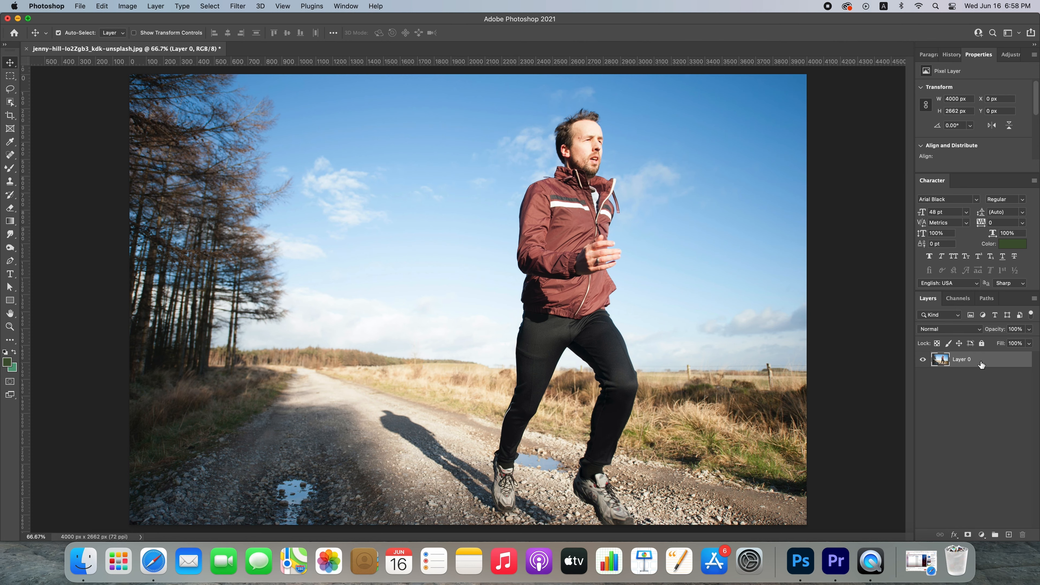
Step: Duplicate Layer 0 of the runner photo and remove the background from the copy
key(super+j)
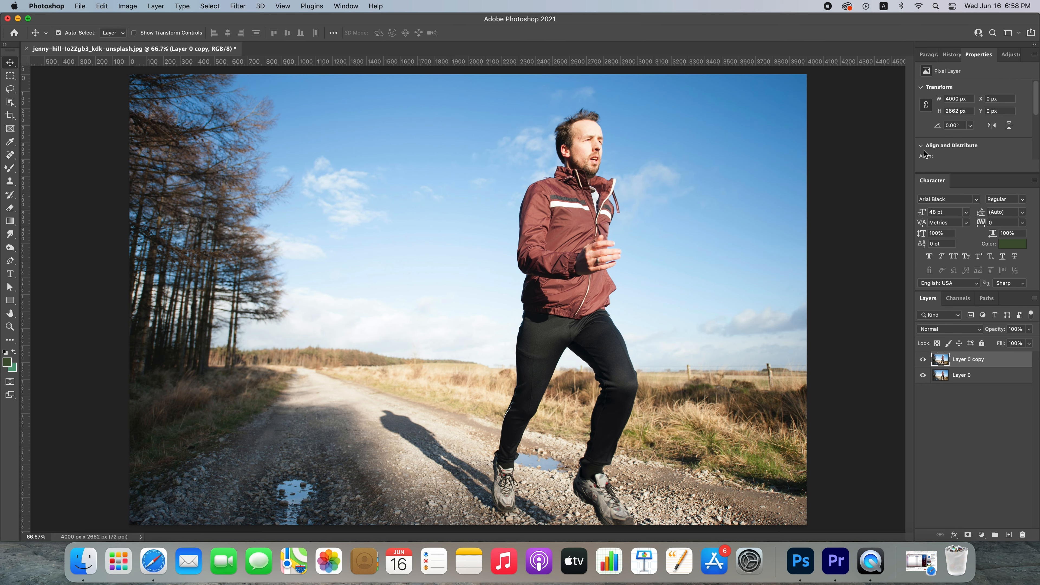
scroll(949, 152, down, 3)
click(953, 116)
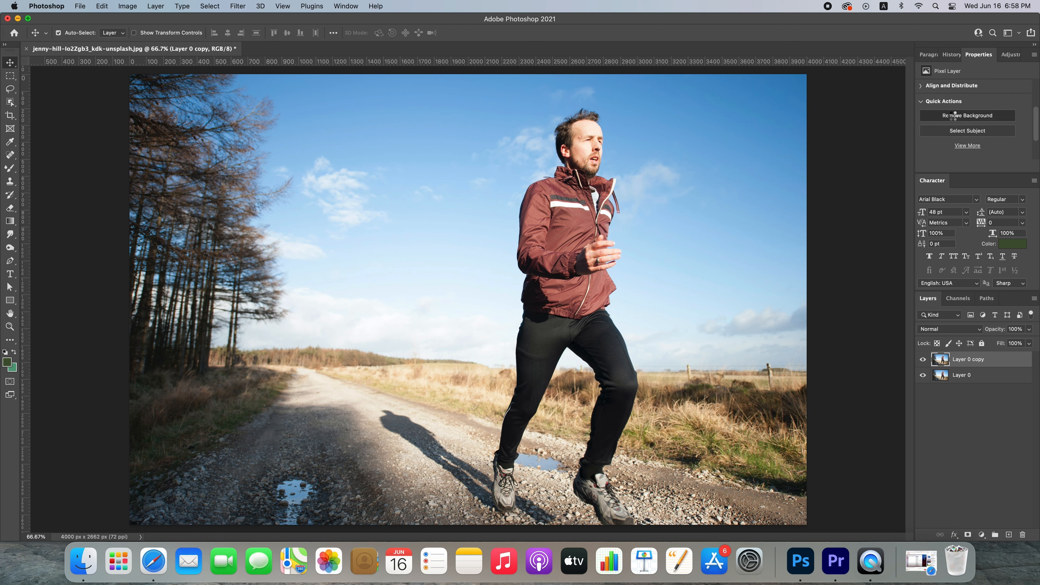
Step: Hide the runner's cutout layer and load its layer mask as a selection around him
click(922, 360)
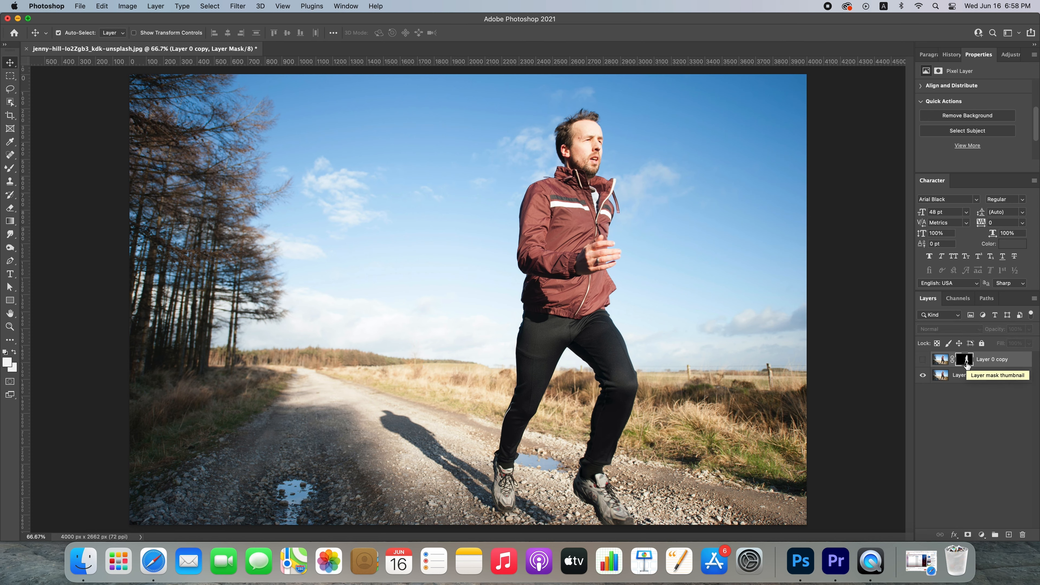
drag(967, 364, 967, 366)
super+click(968, 366)
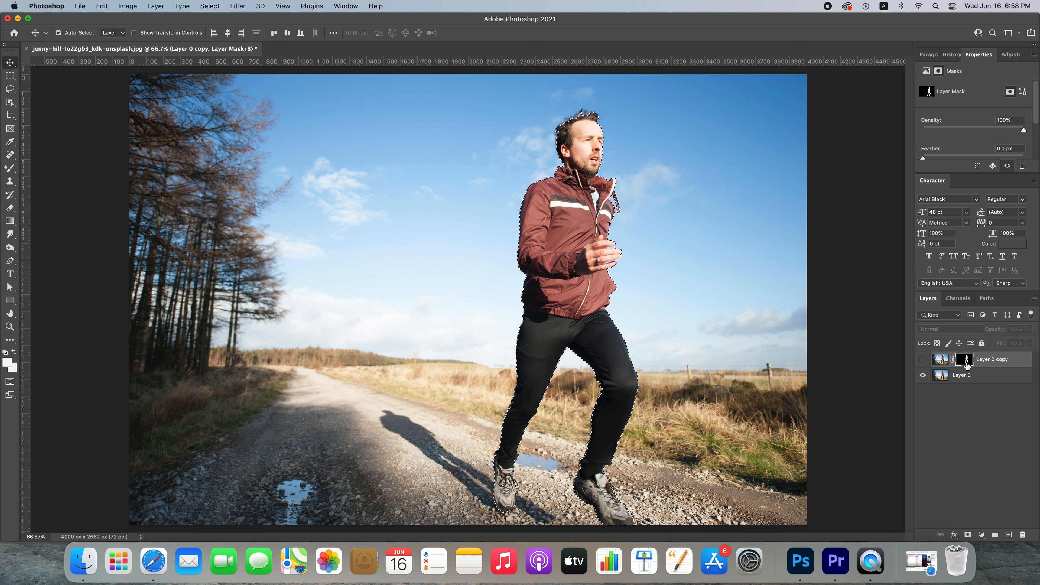
Step: Remove the runner from Layer 0 with Content-Aware Fill, output to a new layer, and clear the selection
click(984, 380)
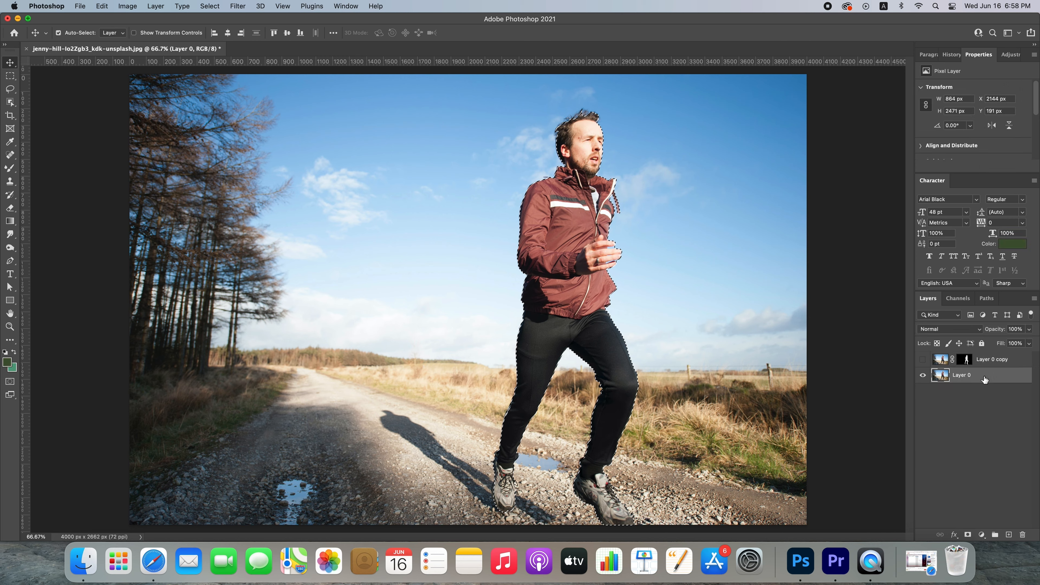
click(101, 5)
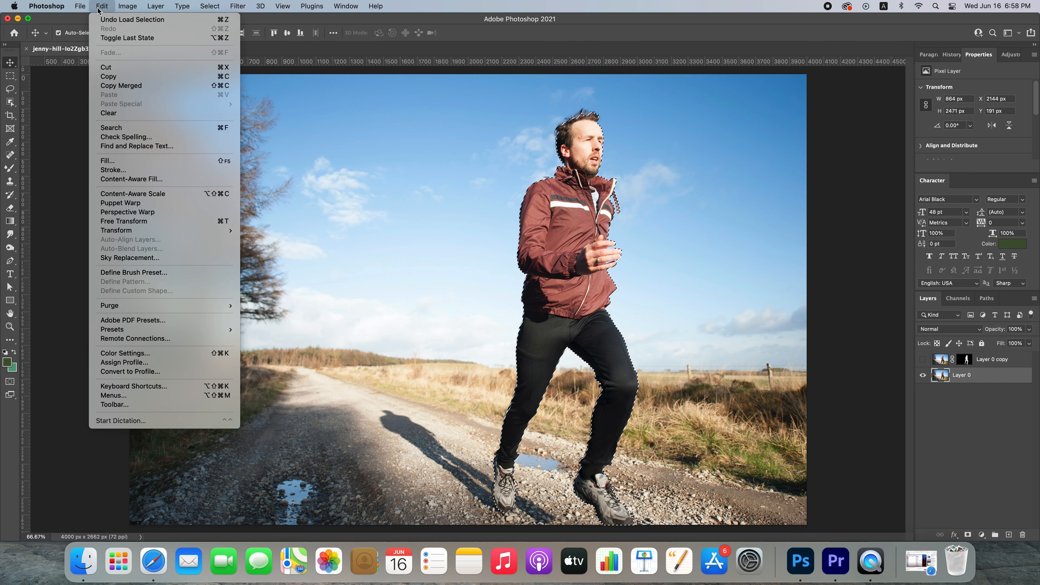
click(141, 182)
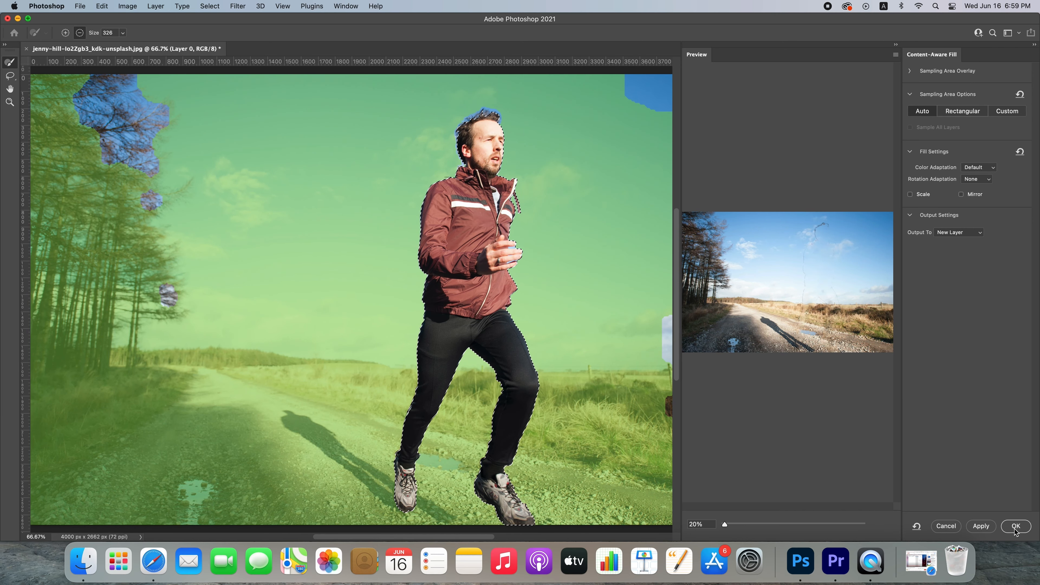
click(1015, 526)
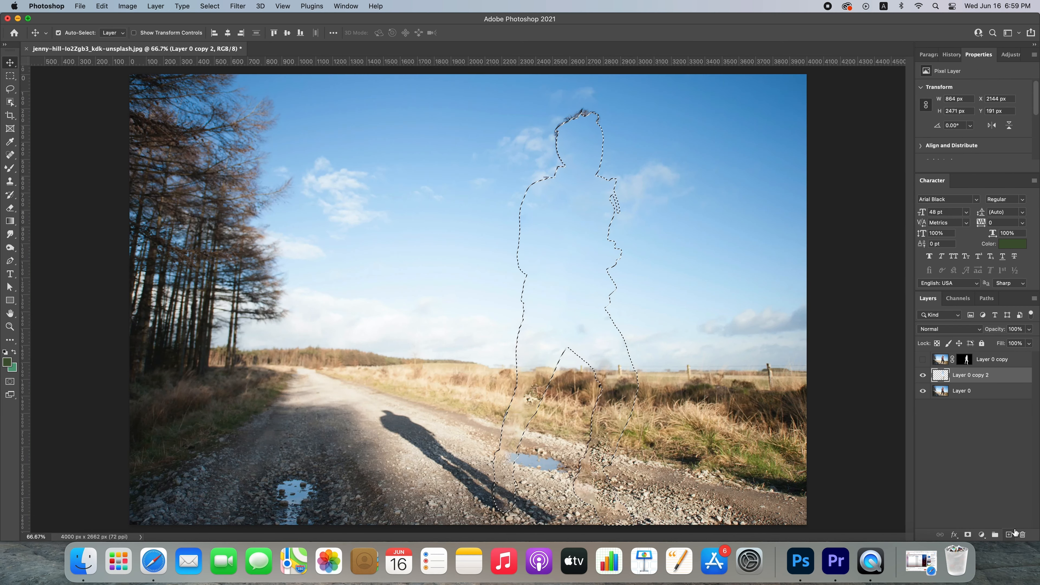
key(super+d)
Step: Show the runner's cutout layer again and convert it to a smart object
click(922, 359)
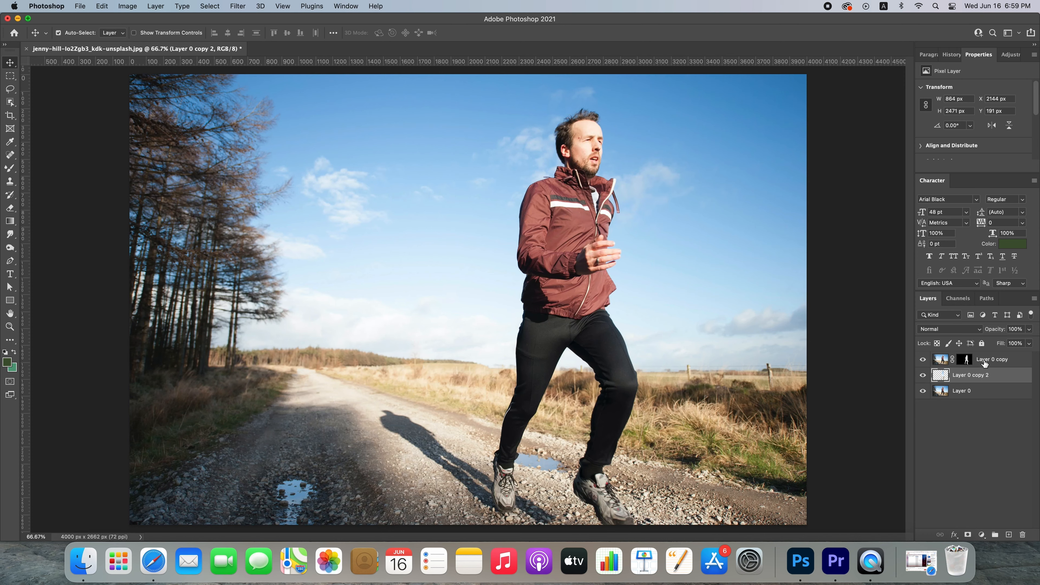
right_click(984, 363)
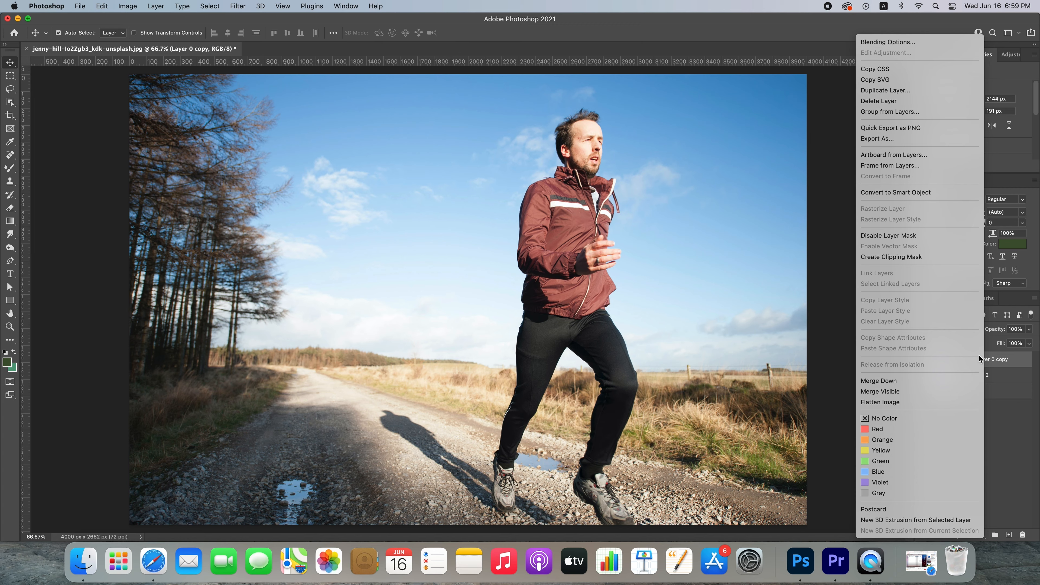
click(878, 195)
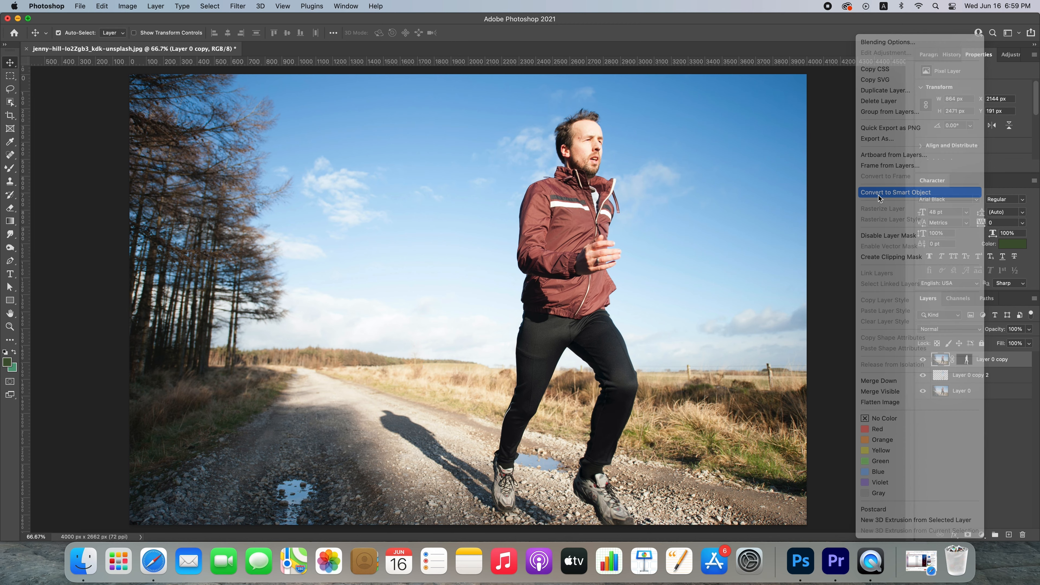
Step: Start Puppet Warp on the runner and place pins on both knees and both shoulders
click(100, 6)
click(120, 205)
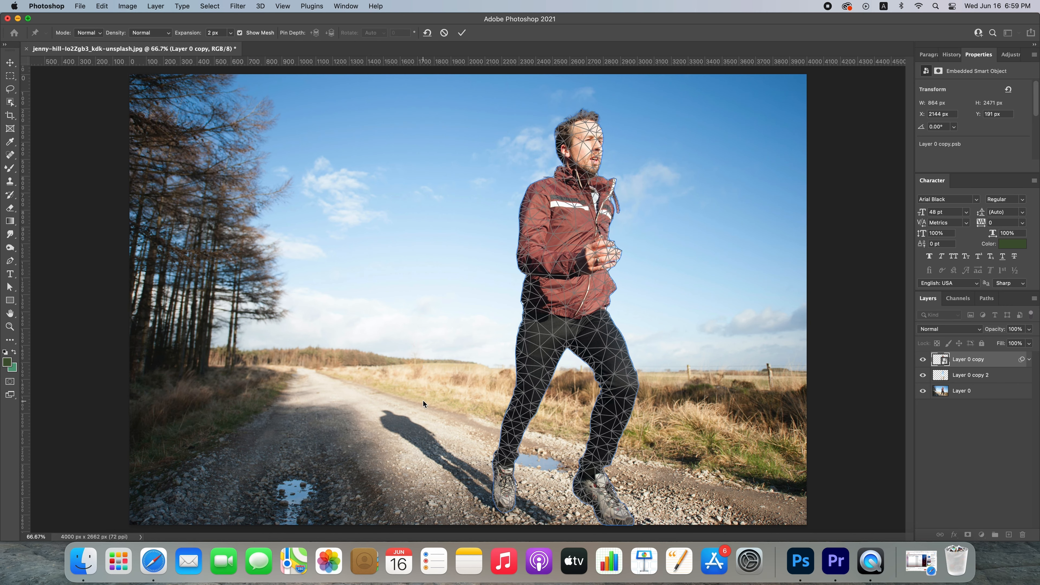
click(527, 403)
click(627, 390)
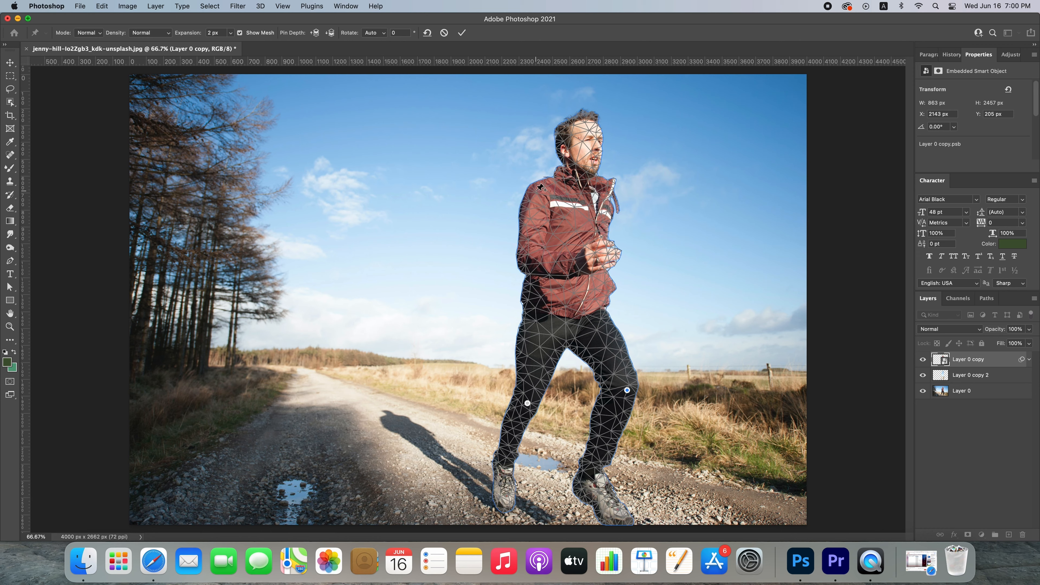
click(603, 188)
Step: Shift the pins on both of the runner's knees and rotate the mesh around the front knee's pin to change the leg pose
mouse_move(527, 403)
mouse_down()
mouse_move(518, 395)
mouse_move(536, 401)
mouse_up()
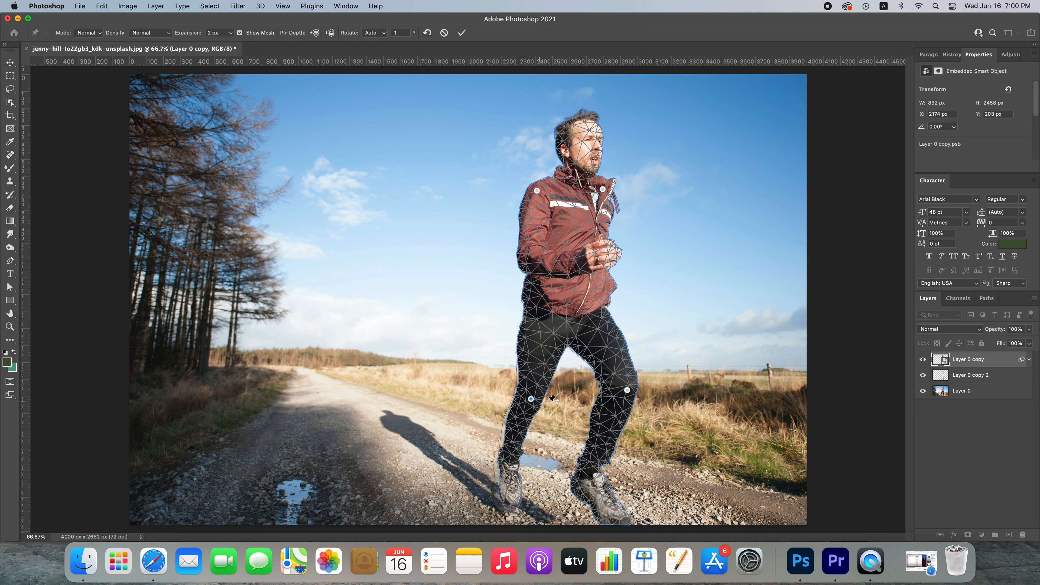
mouse_move(627, 393)
mouse_down()
mouse_move(616, 393)
mouse_move(684, 397)
mouse_move(630, 398)
mouse_move(620, 410)
mouse_up()
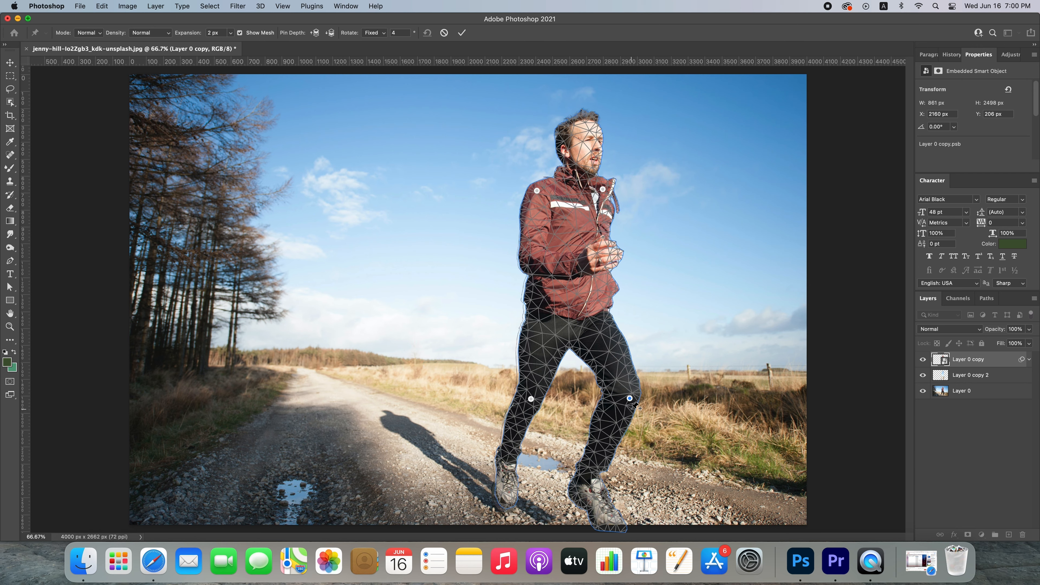
key(alt)
mouse_move(630, 412)
mouse_down()
mouse_move(621, 407)
mouse_move(653, 406)
mouse_move(629, 417)
mouse_up()
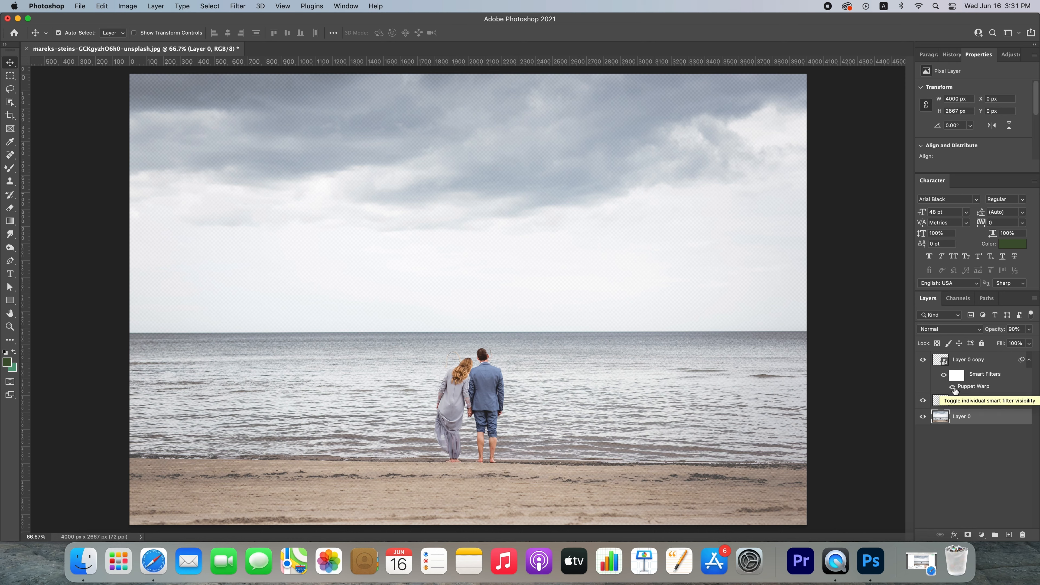
Step: Toggle the Puppet Warp smart filter in the couple photo to compare the original and warped poses
click(951, 388)
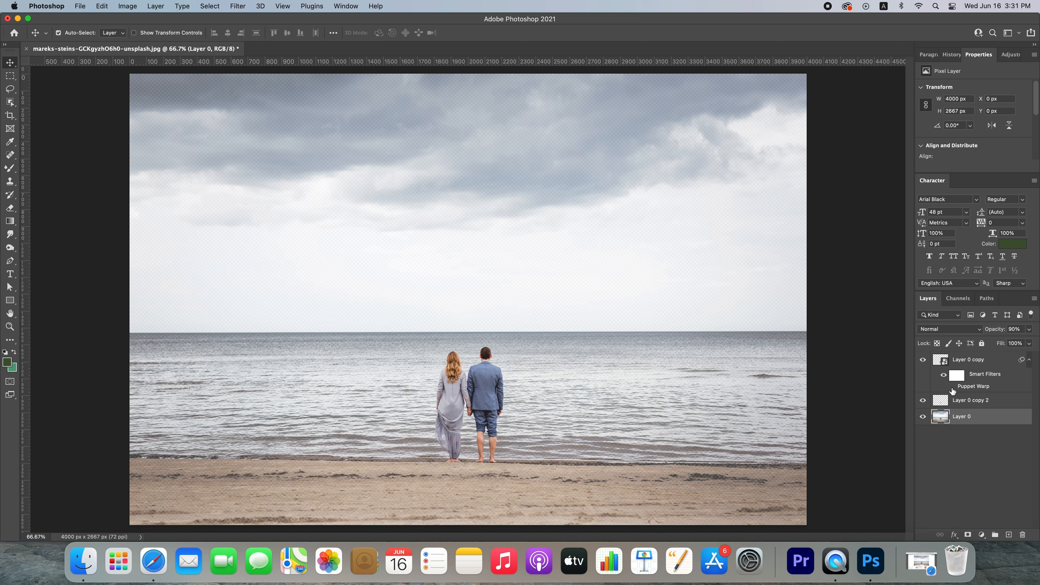
click(951, 387)
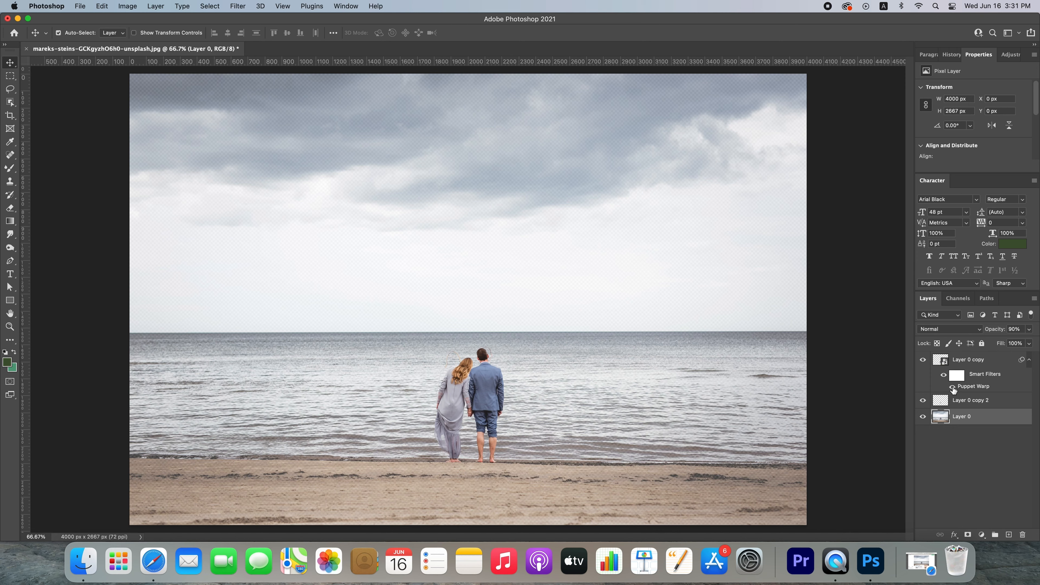
click(952, 388)
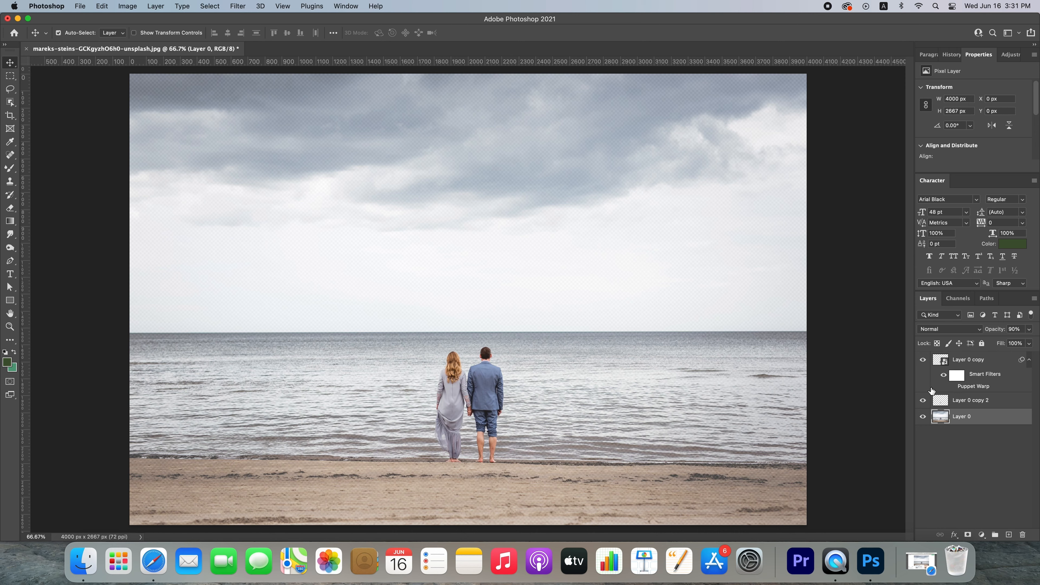